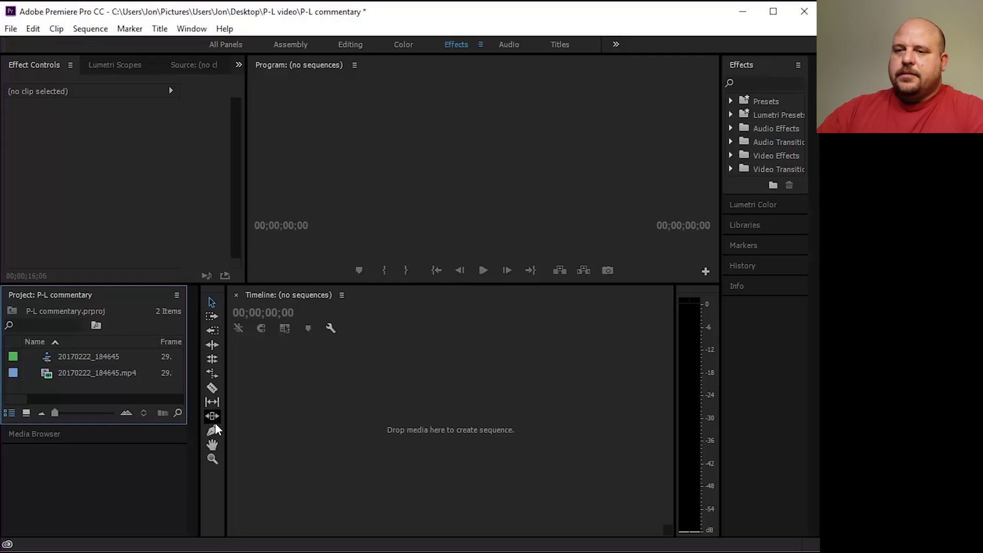
Step: Drag the phone mp4 onto the empty timeline to create sequence 20170222_184645, and select the clip
{"action": "left_click", "coordinate": [77, 378]}
{"action": "left_click_drag", "start_coordinate": [78, 385], "coordinate": [269, 391]}
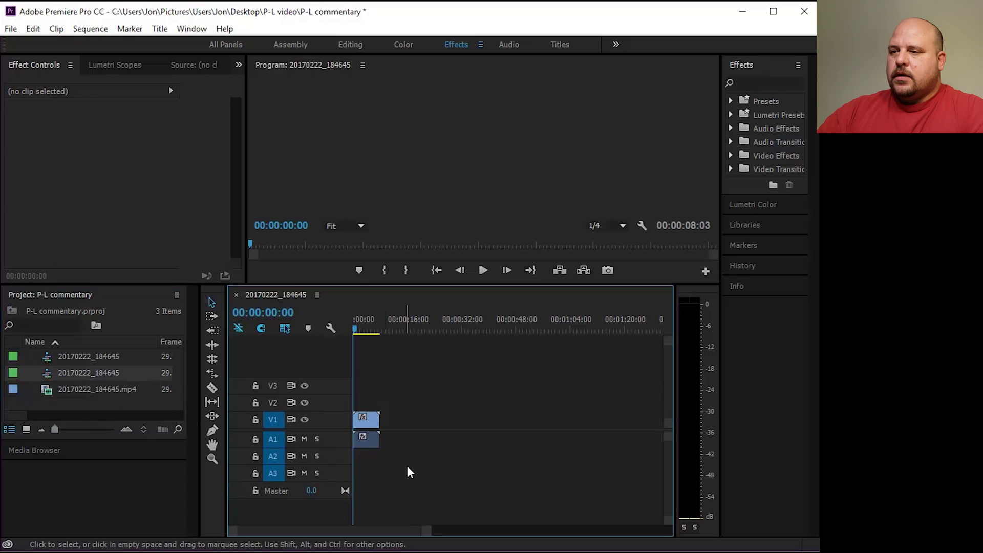
{"action": "left_click", "coordinate": [368, 422]}
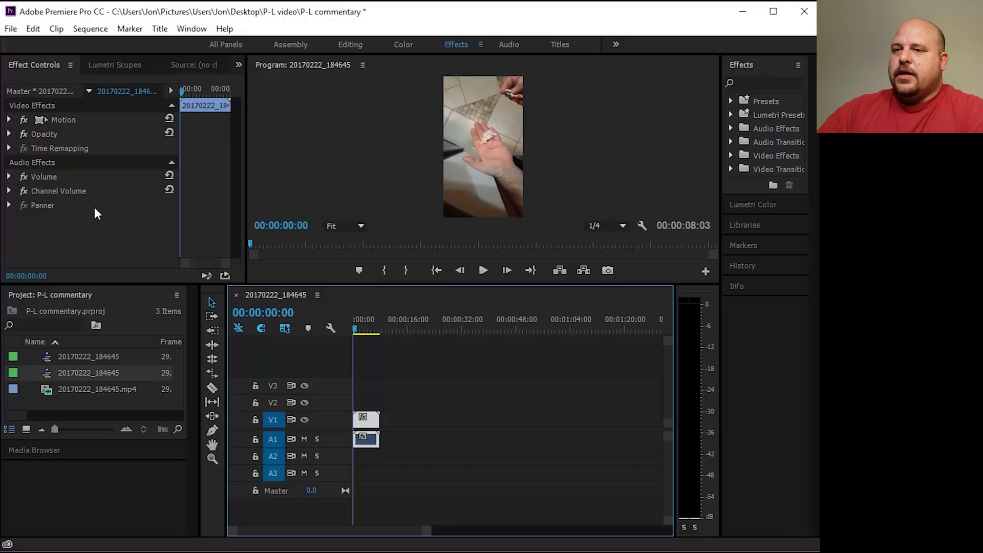
Step: Rotate the clip to -90° and set its Scale to 200 in Motion
{"action": "left_click", "coordinate": [9, 120]}
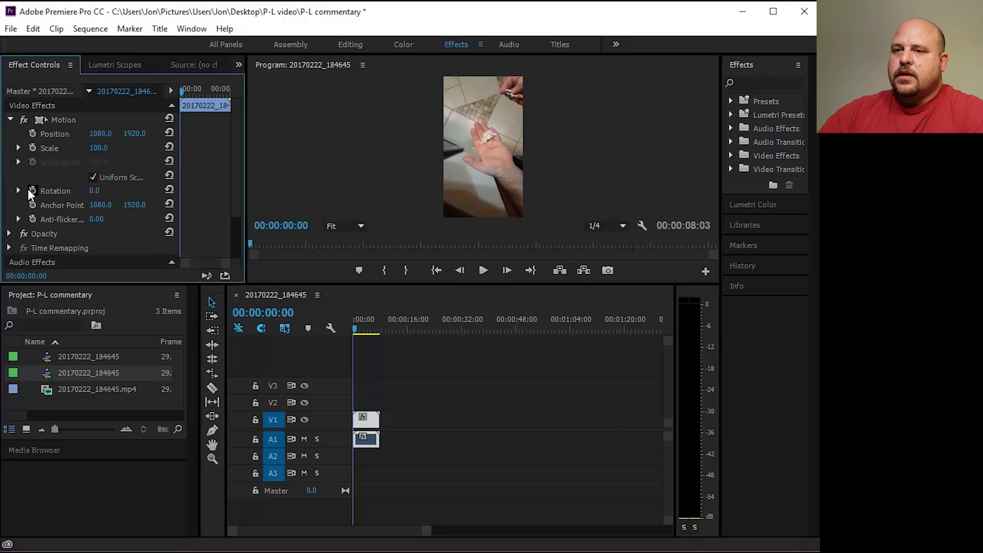
{"action": "left_click", "coordinate": [18, 191]}
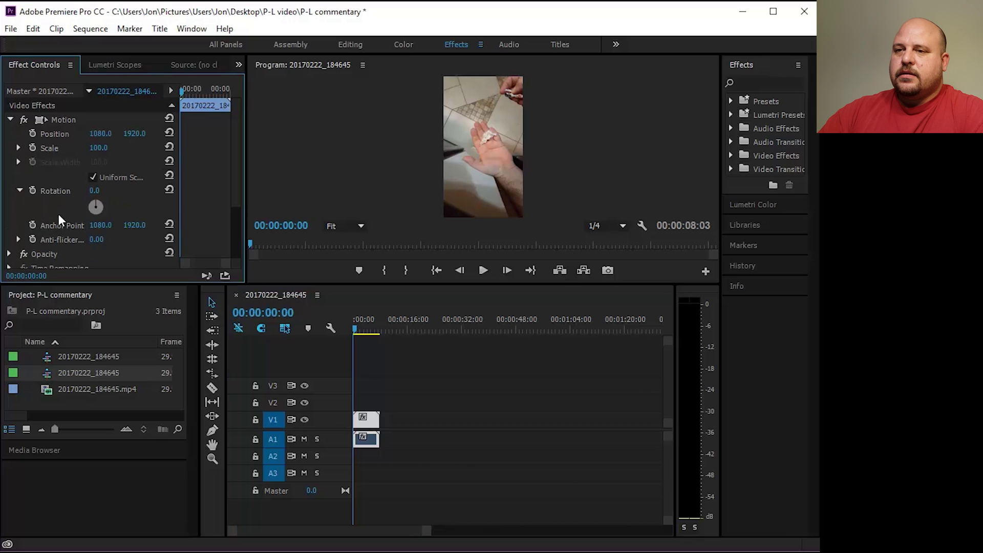
{"action": "left_click_drag", "start_coordinate": [96, 206], "coordinate": [92, 208]}
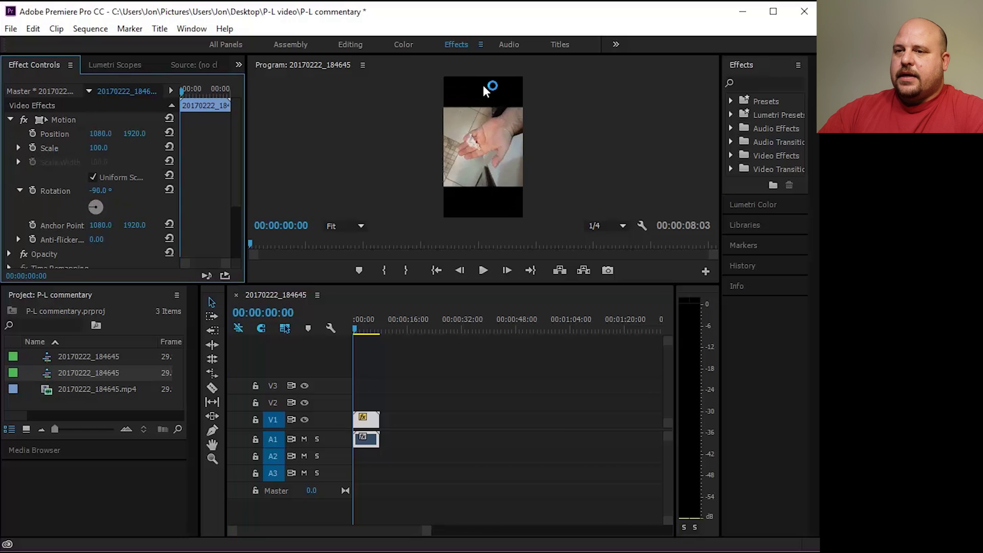
{"action": "left_click", "coordinate": [93, 149]}
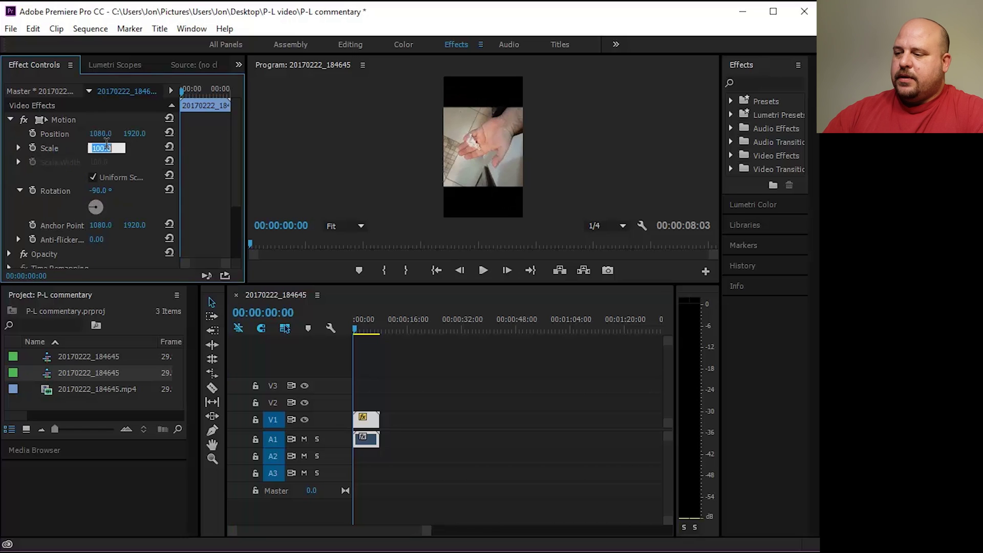
{"action": "type", "text": "200"}
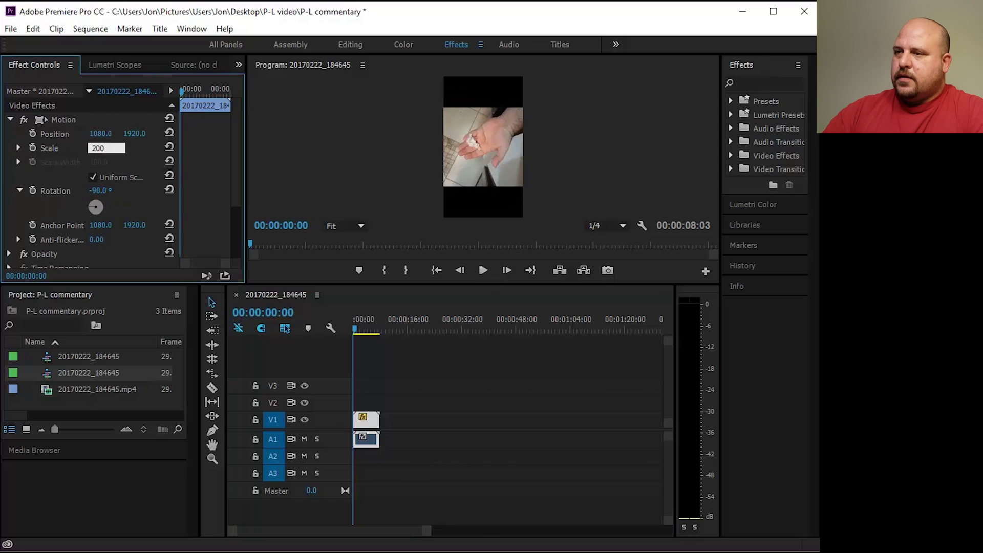
{"action": "key", "text": "Return"}
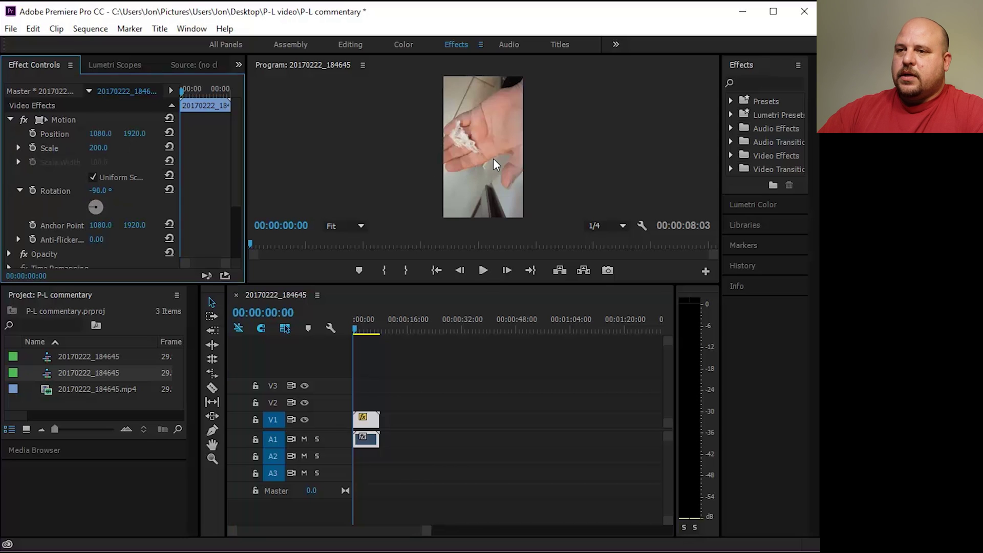
Step: Reset the clip's Scale to 100 and Rotation back to 0°
{"action": "left_click", "coordinate": [169, 147]}
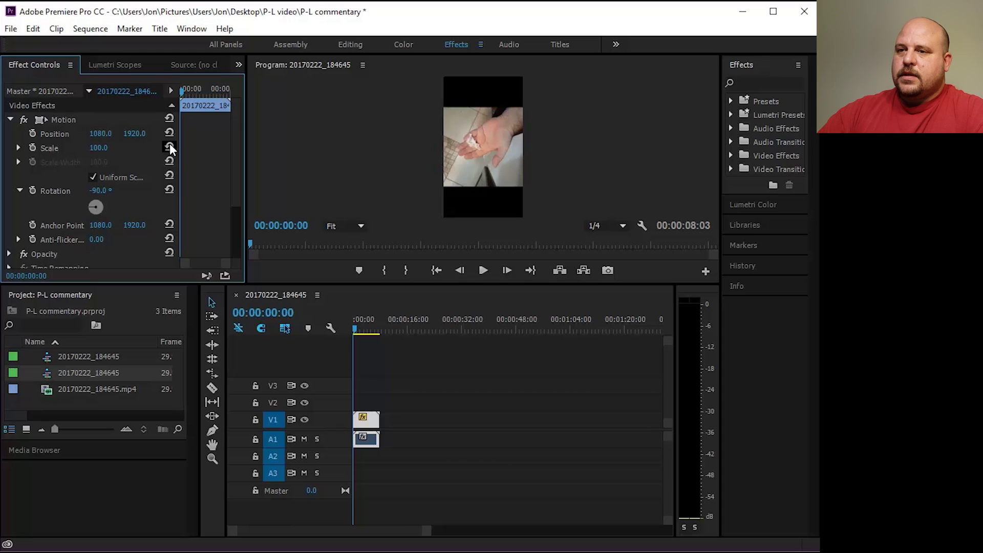
{"action": "left_click_drag", "start_coordinate": [92, 207], "coordinate": [96, 200]}
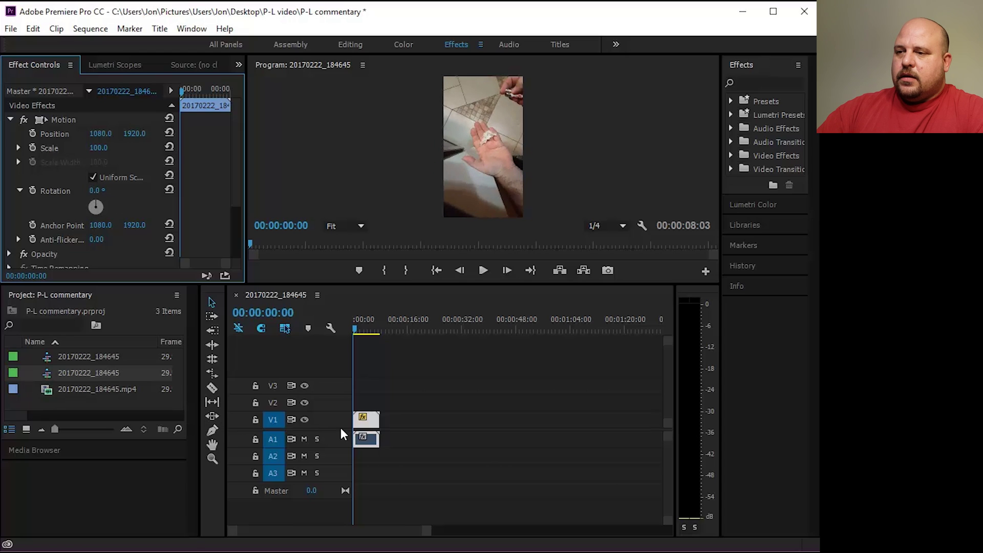
{"action": "left_click", "coordinate": [365, 420]}
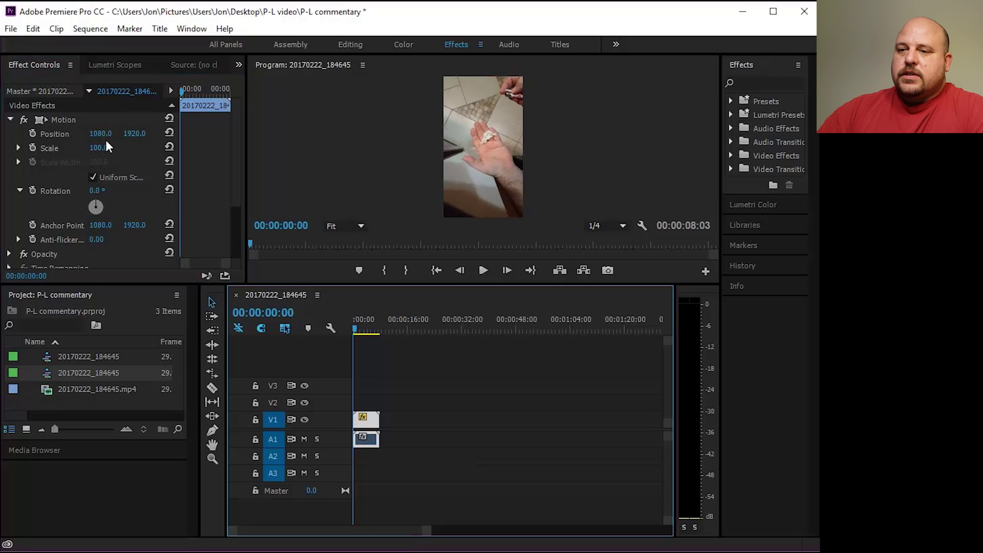
Step: Open the New Item submenu from the Project panel's context menu
{"action": "right_click", "coordinate": [62, 407]}
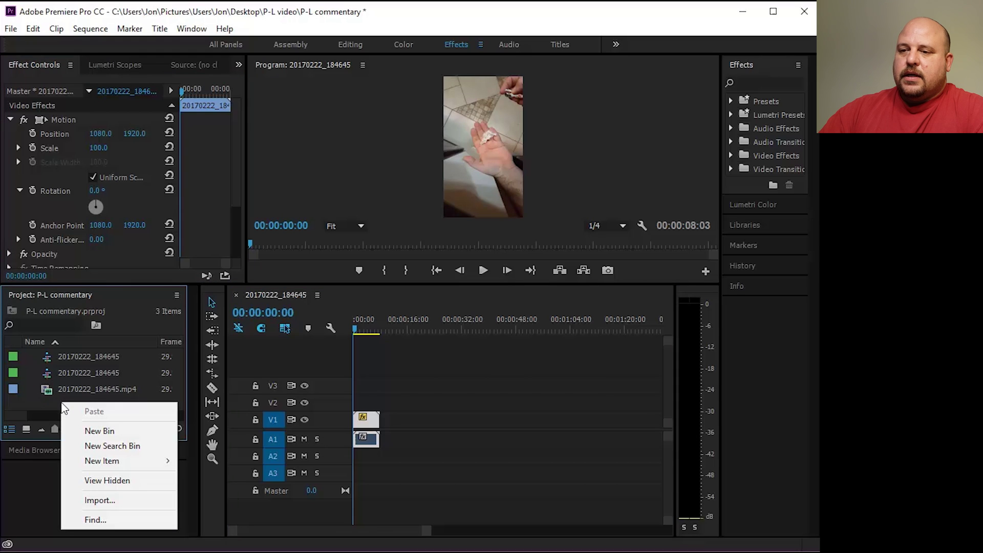
{"action": "mouse_move", "coordinate": [125, 461]}
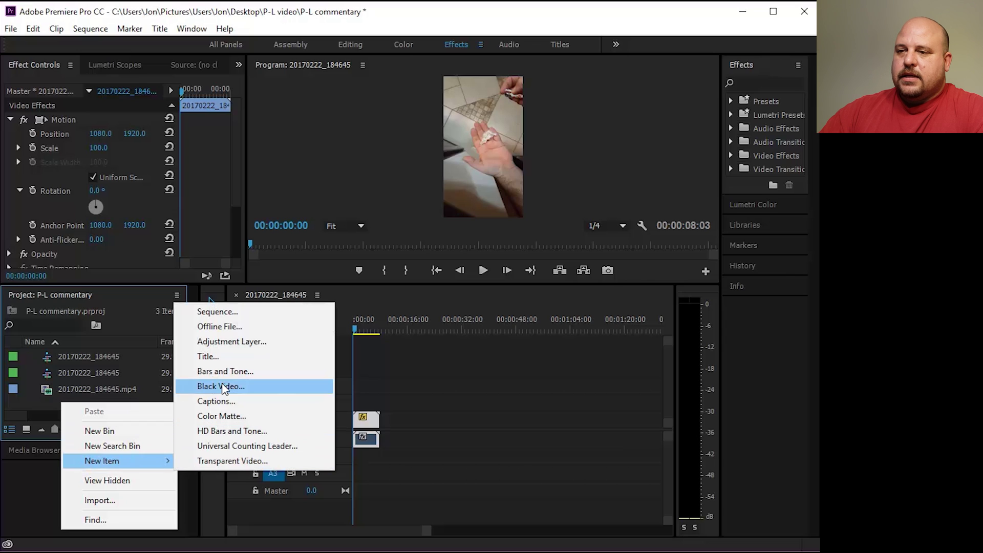
Step: Create Sequence 03 with Custom editing mode and a 1920 x 1080 frame size
{"action": "left_click", "coordinate": [230, 314]}
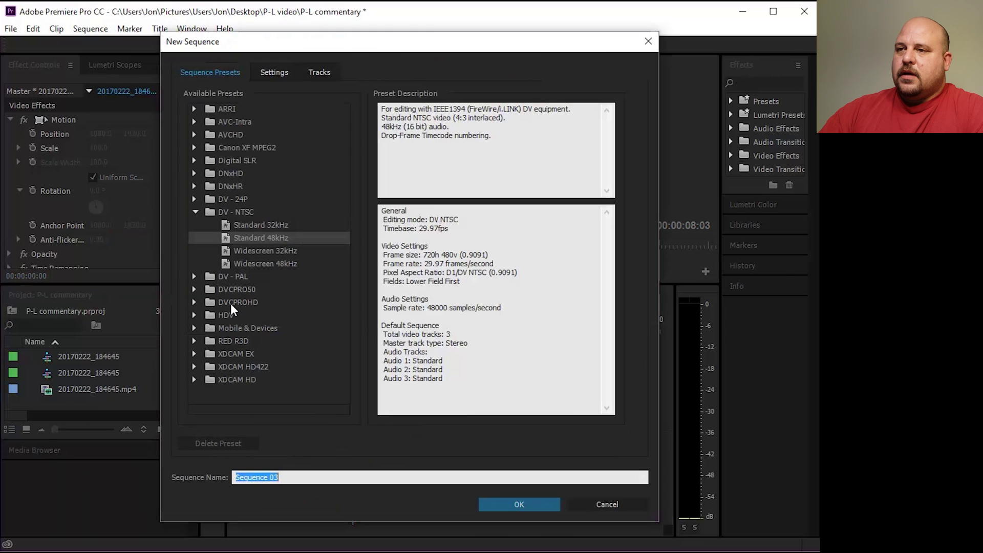
{"action": "left_click", "coordinate": [278, 74]}
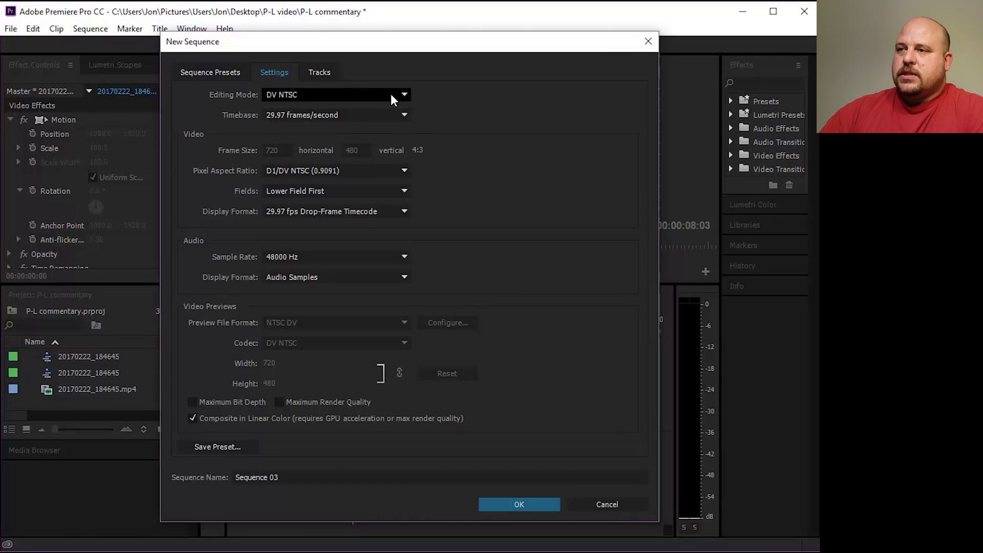
{"action": "left_click", "coordinate": [404, 95]}
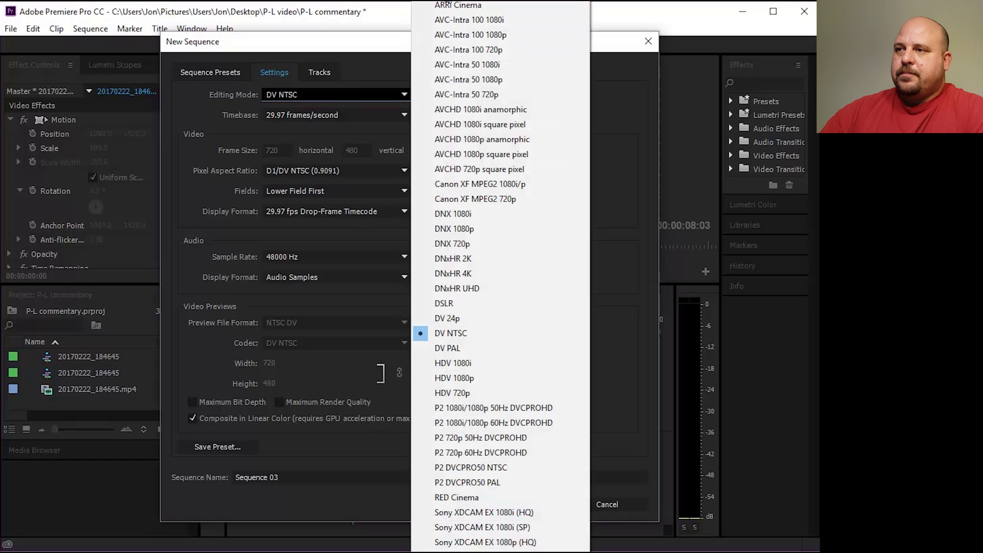
{"action": "left_click", "coordinate": [447, 3]}
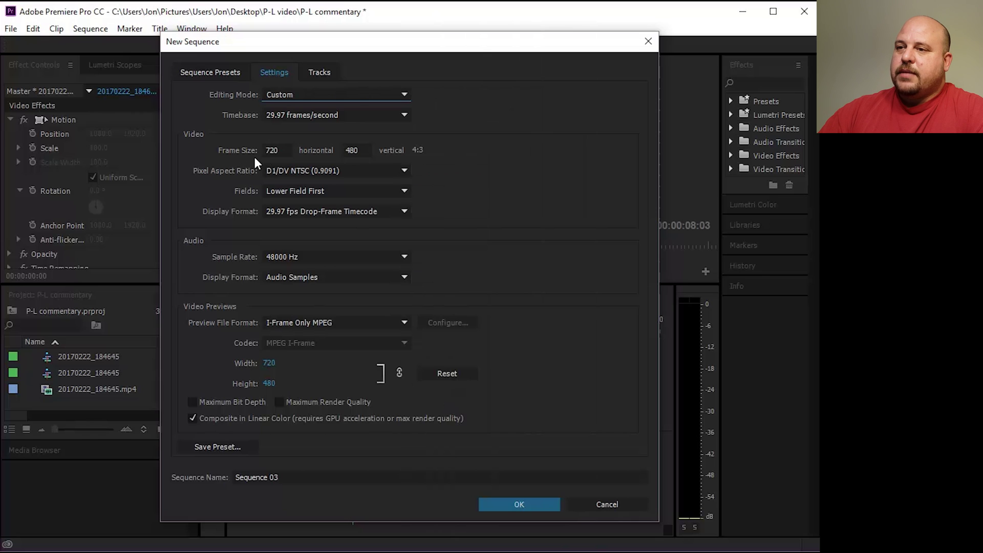
{"action": "left_click", "coordinate": [274, 150]}
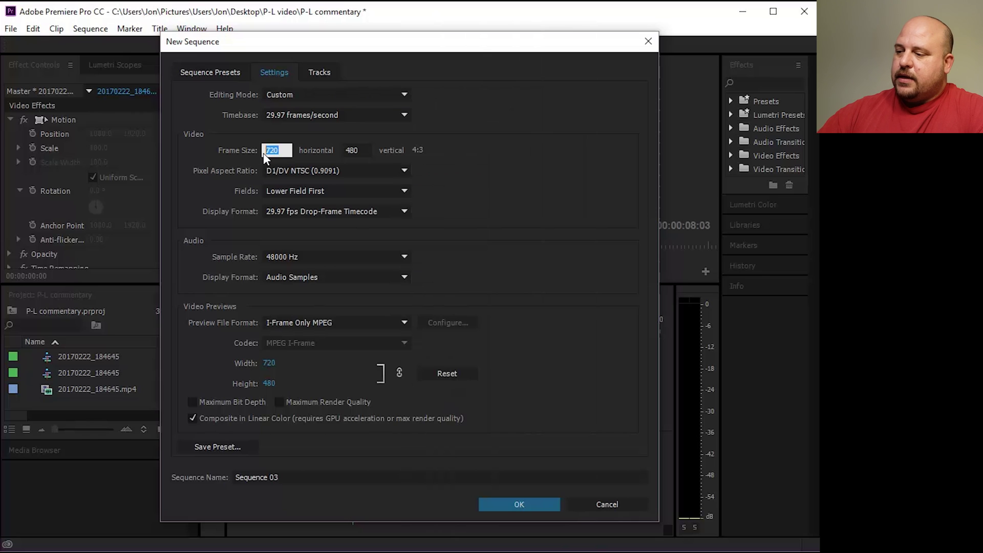
{"action": "type", "text": "1920"}
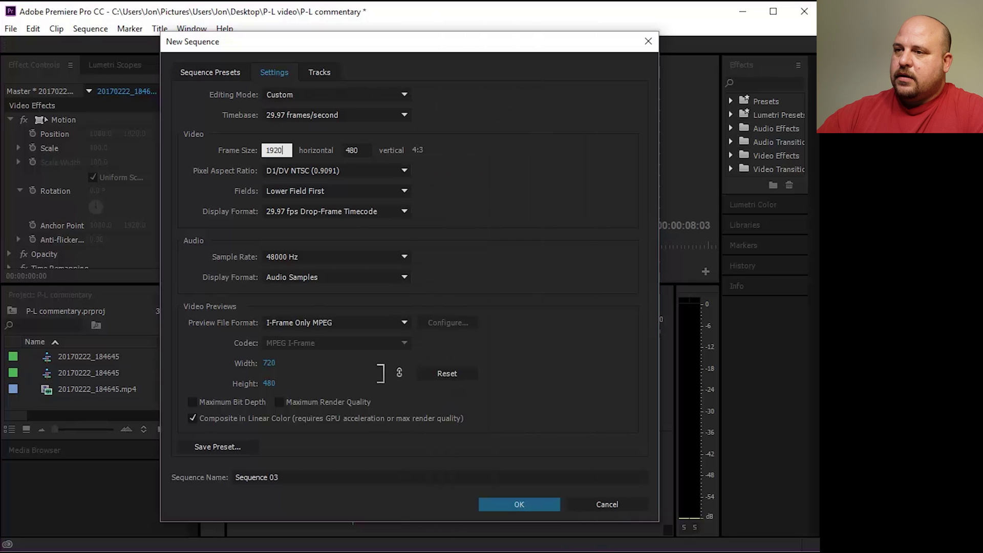
{"action": "key", "text": "Tab"}
{"action": "type", "text": "1080"}
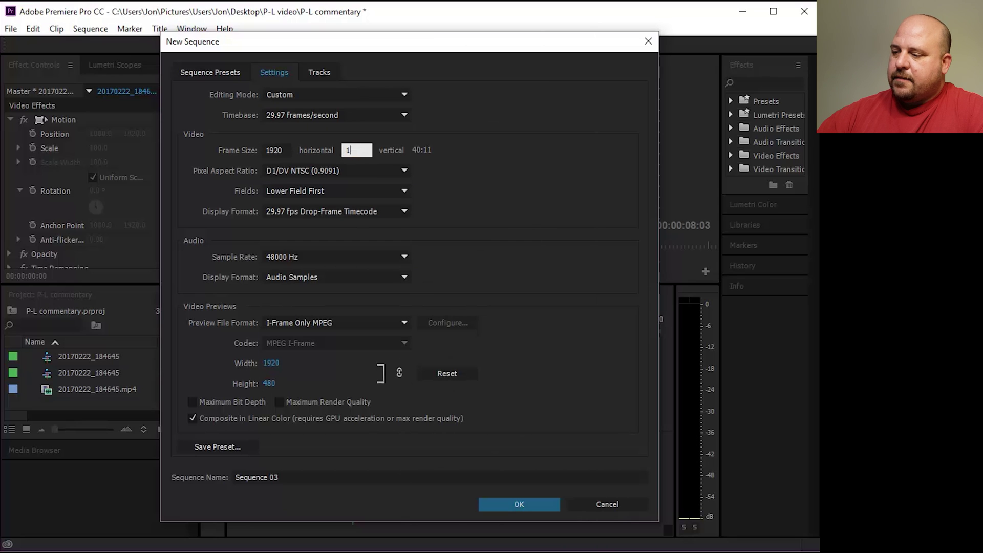
{"action": "left_click", "coordinate": [518, 503]}
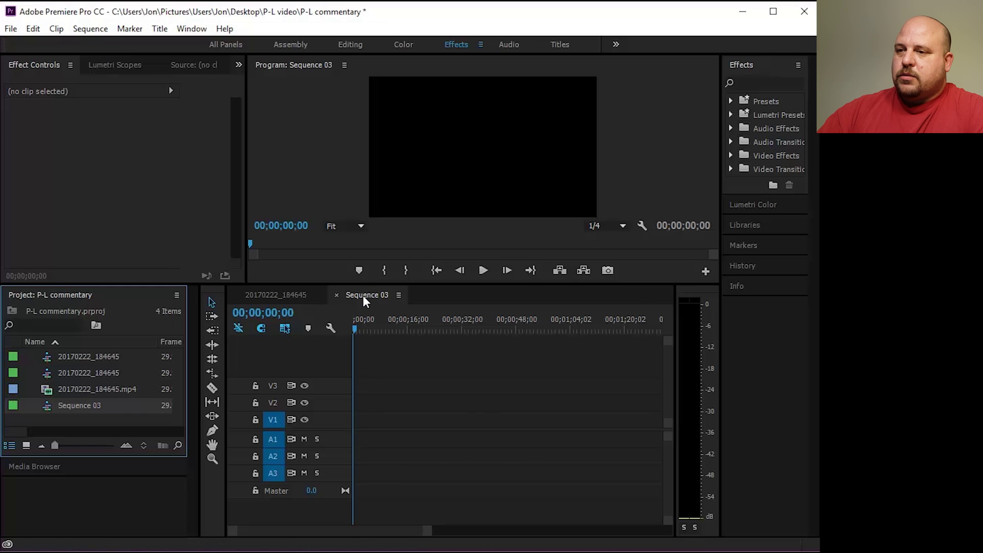
{"action": "left_click", "coordinate": [247, 295]}
Step: Close the original sequence and add the mp4 to Sequence 03, keeping its existing settings
{"action": "left_click", "coordinate": [236, 295]}
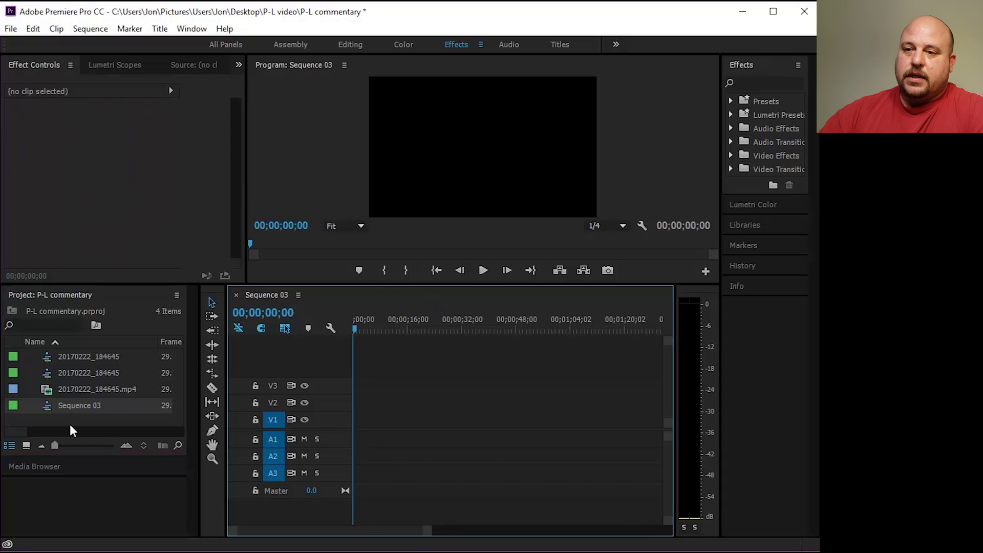
{"action": "left_click_drag", "start_coordinate": [13, 391], "coordinate": [360, 438]}
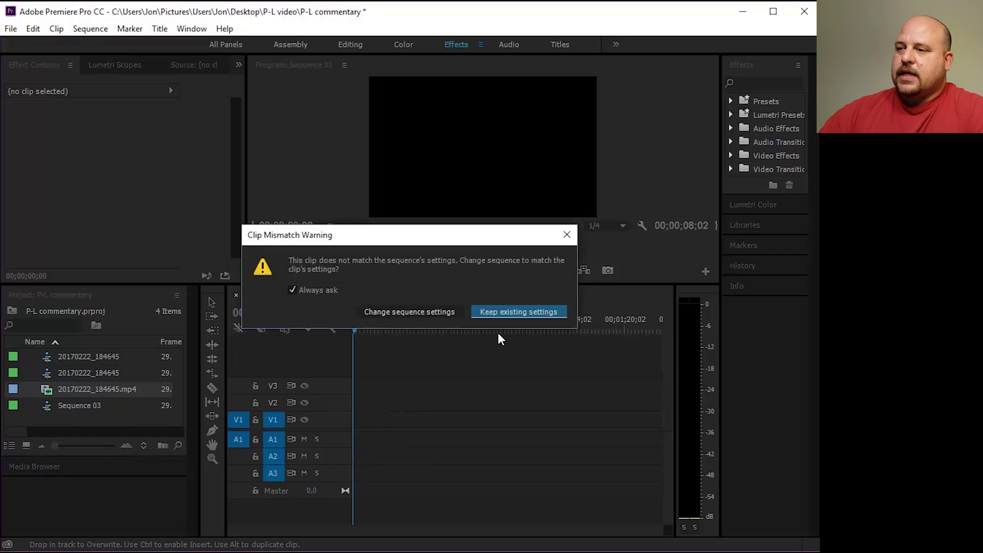
{"action": "left_click", "coordinate": [514, 311]}
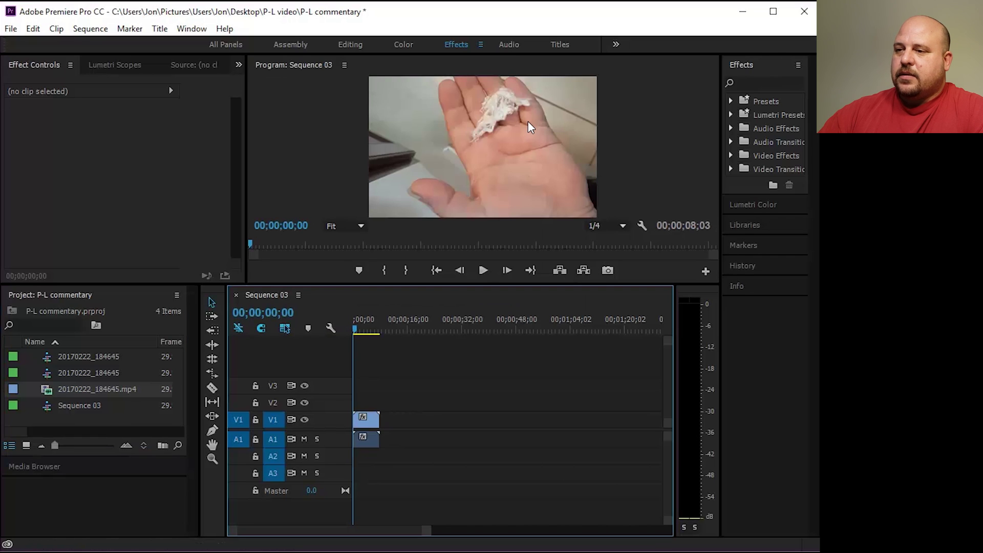
Step: Set the clip's Scale to 50 and Rotation to -90° in Motion
{"action": "left_click", "coordinate": [367, 430]}
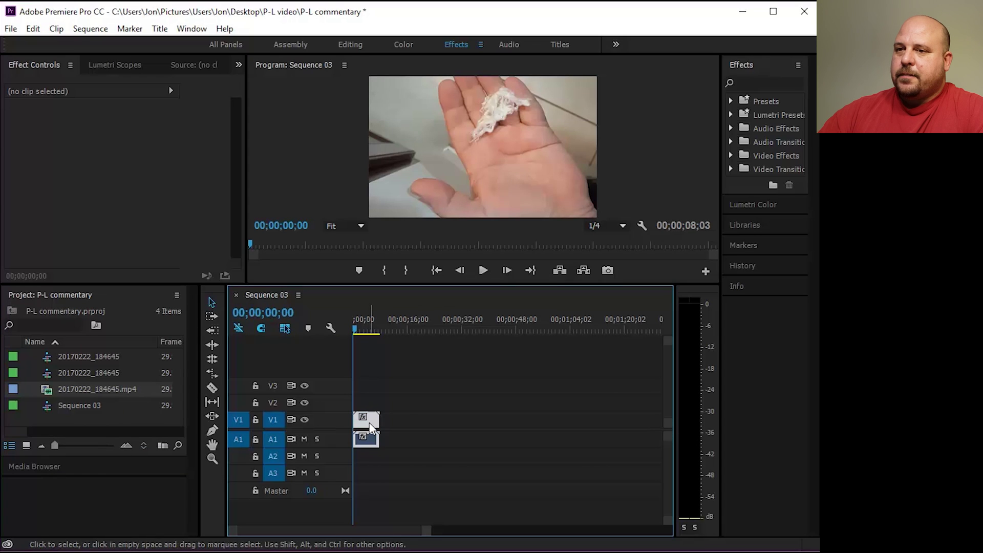
{"action": "left_click", "coordinate": [8, 120]}
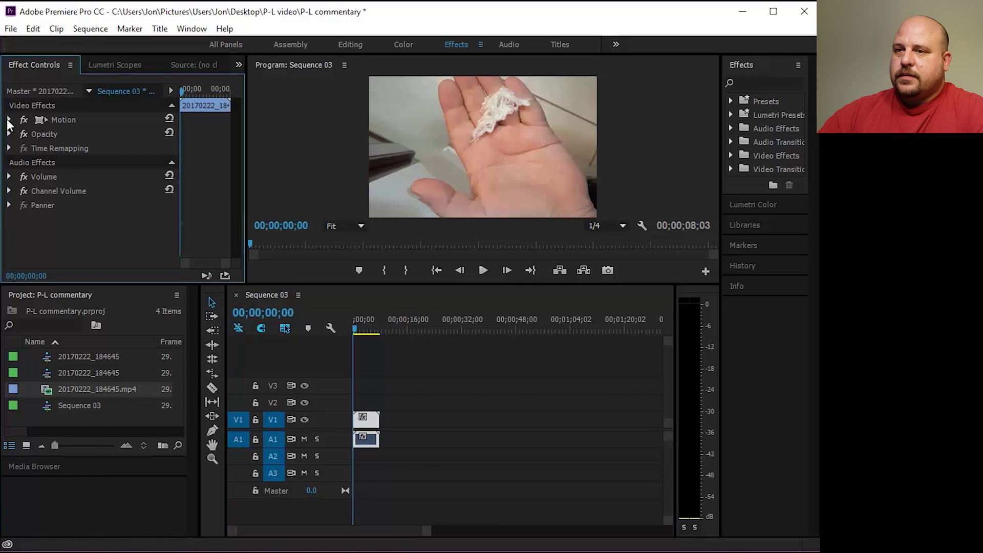
{"action": "left_click", "coordinate": [19, 148]}
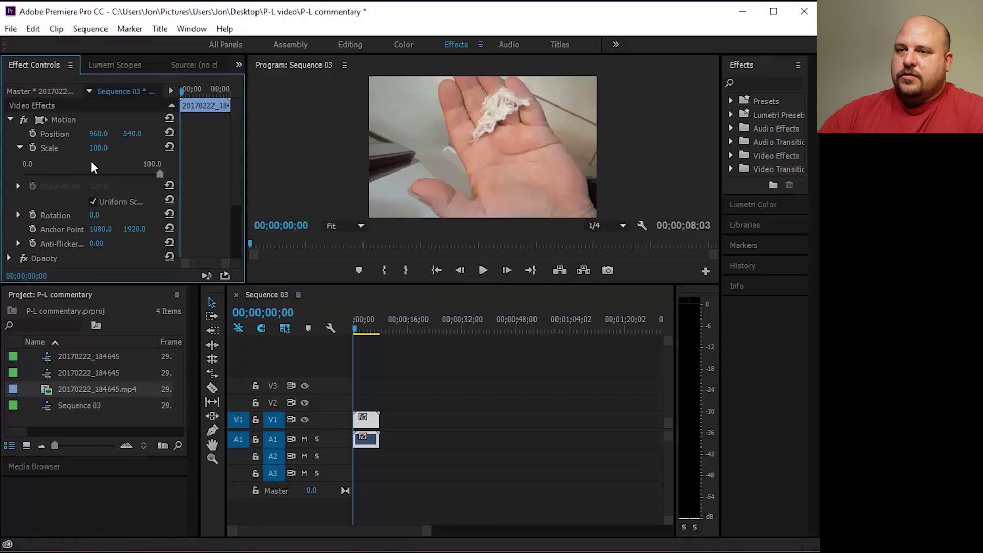
{"action": "left_click", "coordinate": [99, 148]}
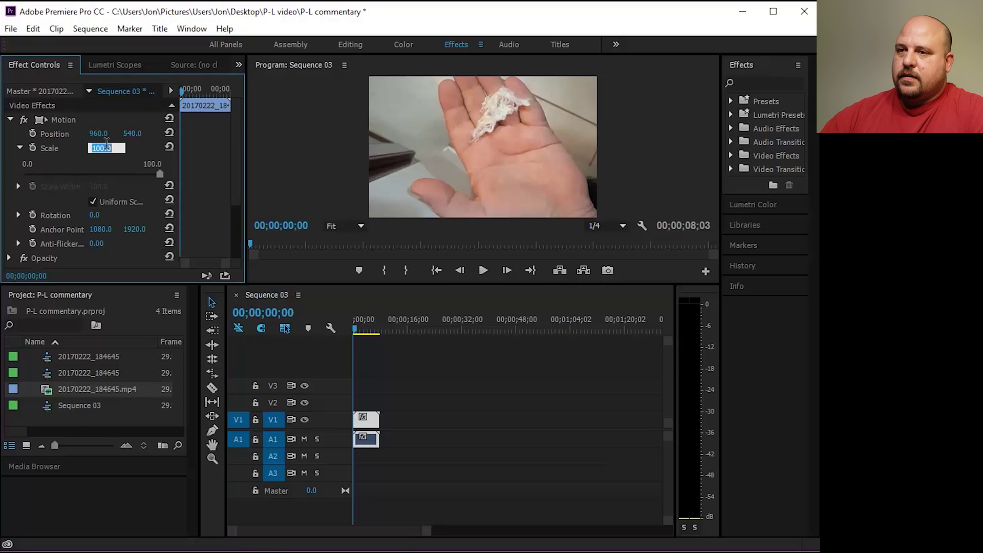
{"action": "type", "text": "50"}
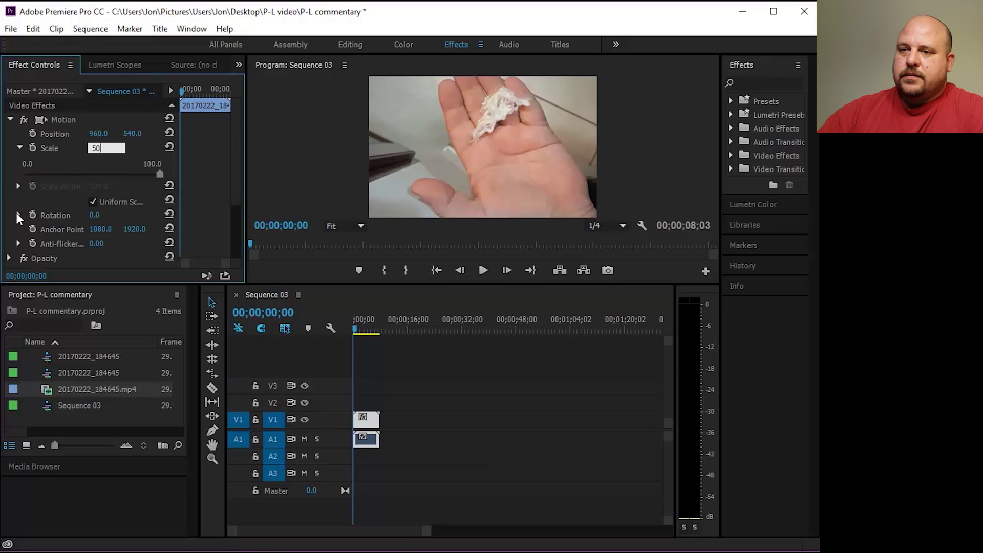
{"action": "left_click", "coordinate": [17, 213]}
{"action": "left_click_drag", "start_coordinate": [94, 231], "coordinate": [92, 232]}
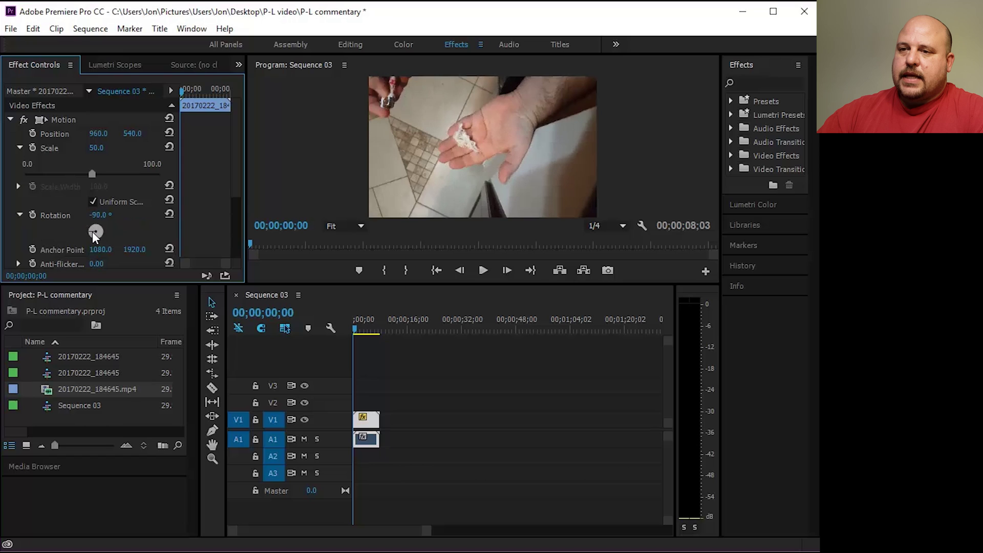
Step: Play back Sequence 03 to check the result, then add a second copy of the mp4
{"action": "left_click", "coordinate": [485, 271]}
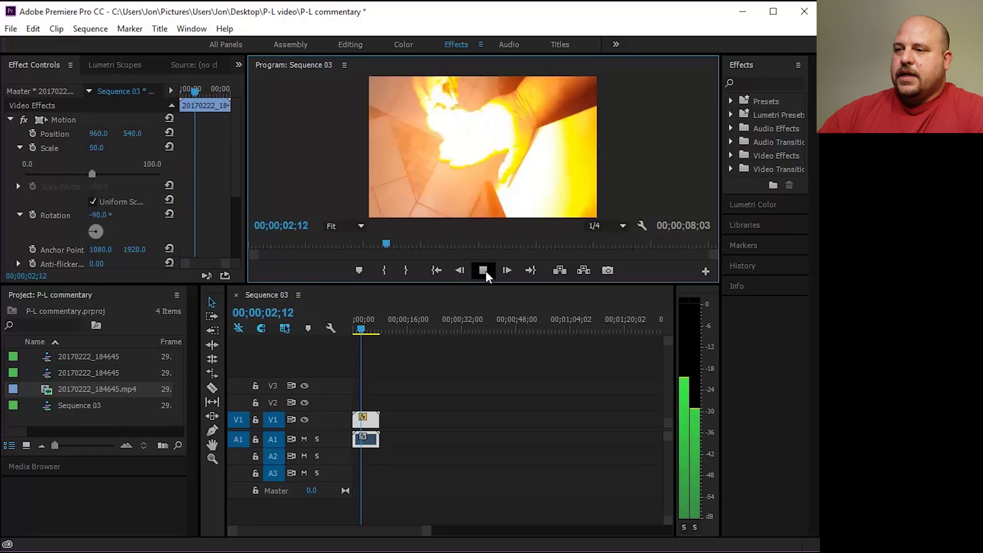
{"action": "left_click", "coordinate": [486, 272]}
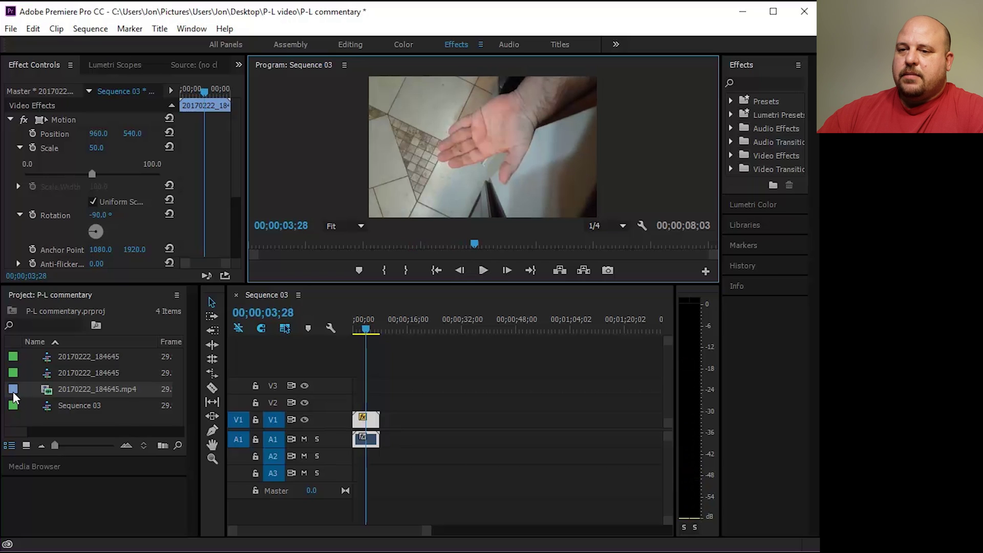
{"action": "left_click_drag", "start_coordinate": [14, 389], "coordinate": [370, 423]}
Step: Place the second clip after the first and copy the first clip
{"action": "left_click", "coordinate": [393, 324]}
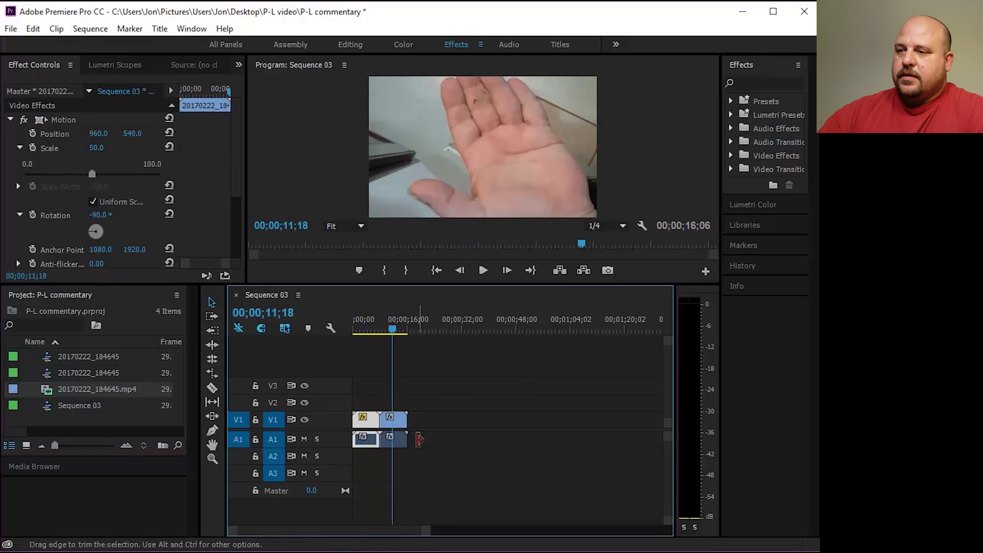
{"action": "left_click", "coordinate": [362, 327]}
{"action": "right_click", "coordinate": [372, 421]}
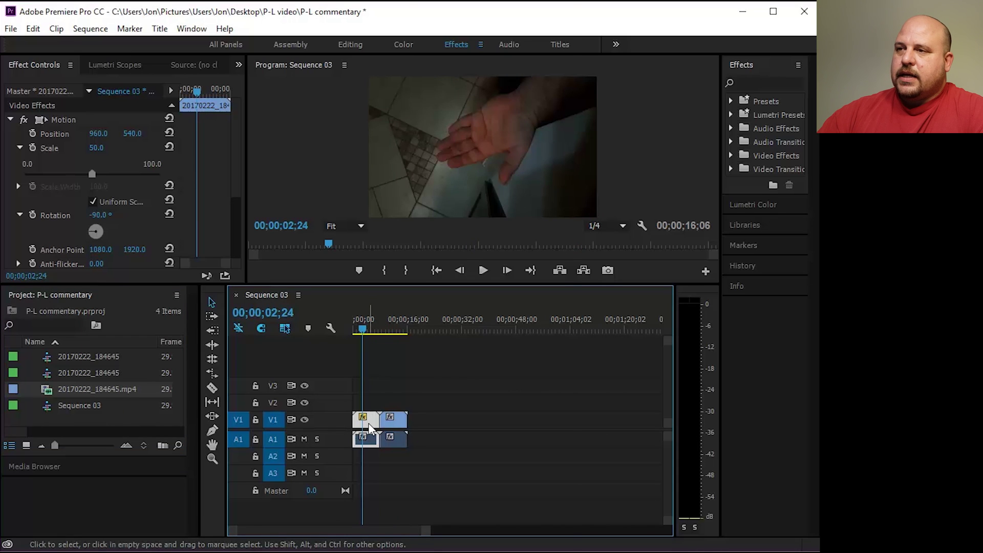
{"action": "left_click", "coordinate": [433, 7]}
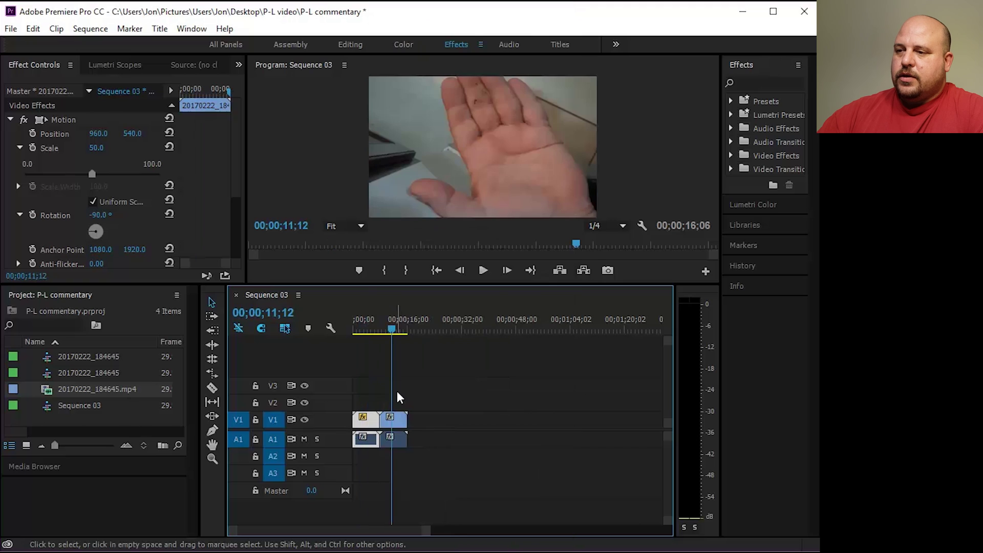
Step: Paste the first clip's Scale 50 and -90° rotation attributes onto the second clip
{"action": "left_click", "coordinate": [398, 422]}
{"action": "right_click", "coordinate": [399, 424]}
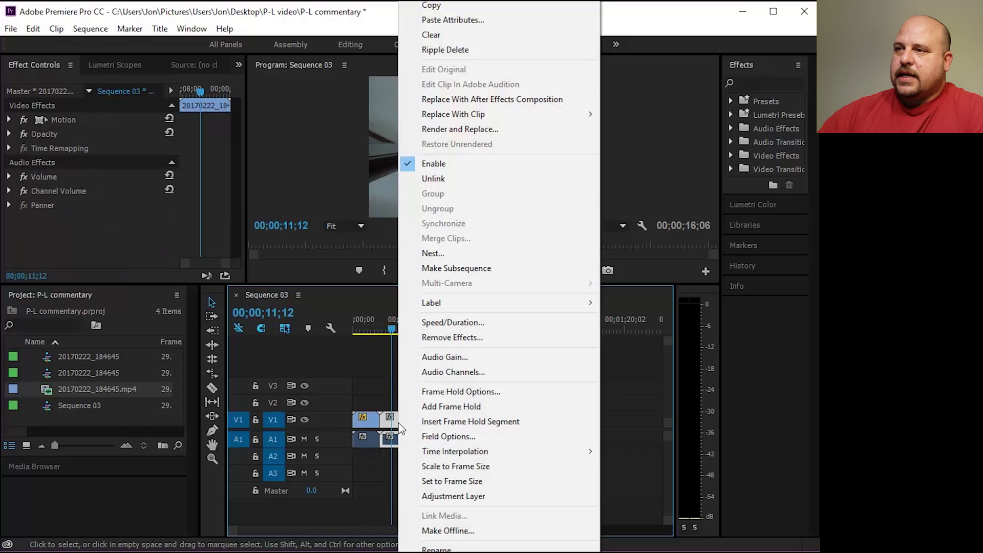
{"action": "left_click", "coordinate": [476, 20]}
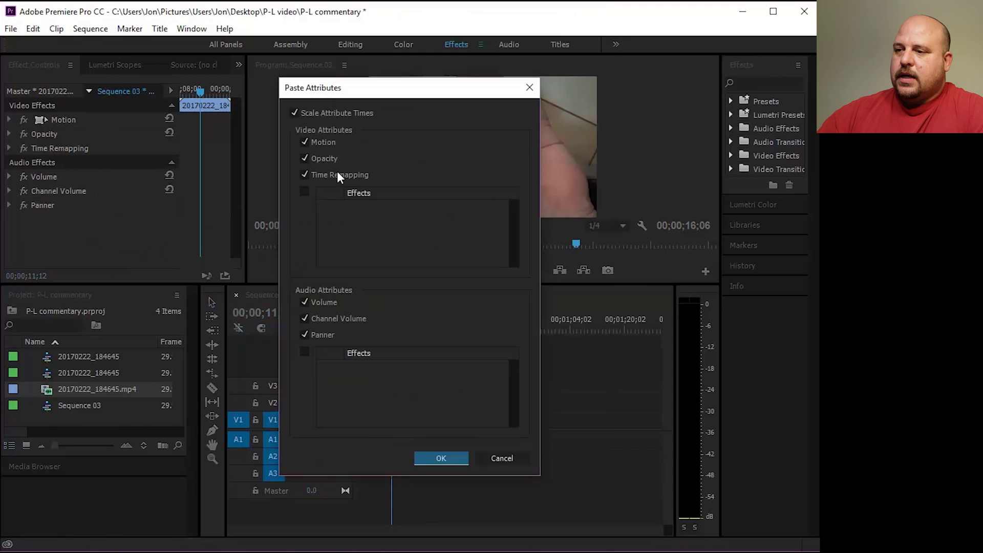
{"action": "left_click", "coordinate": [441, 459]}
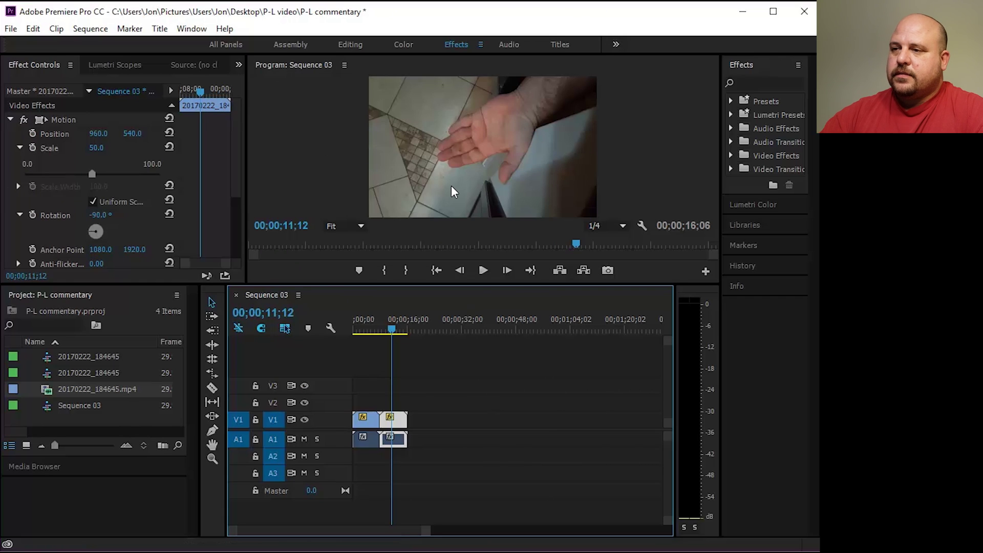